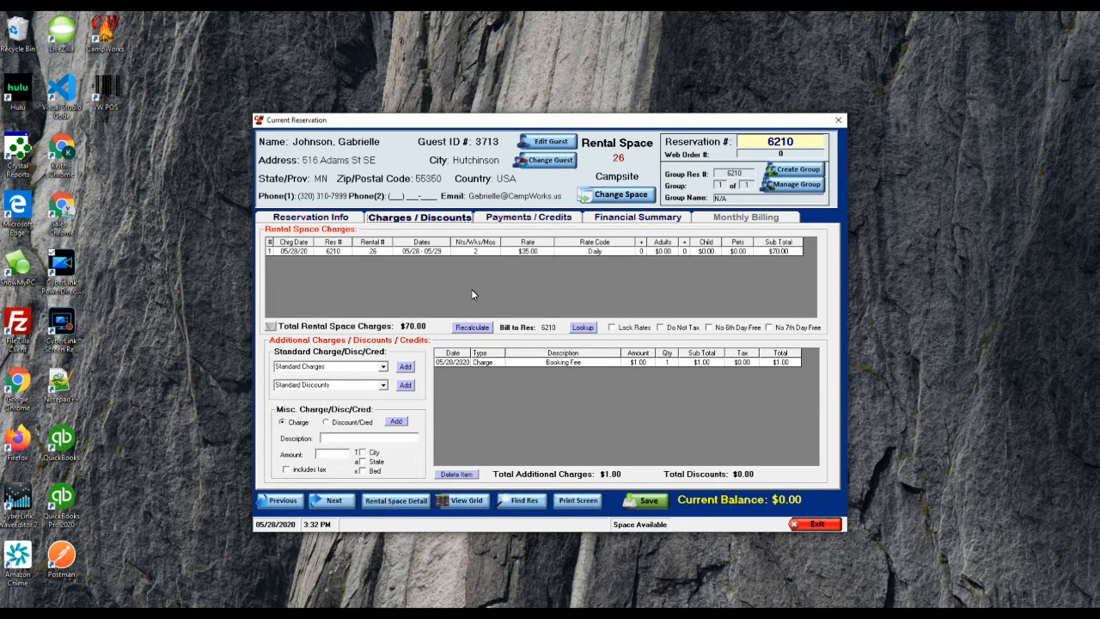
Add a custom rental space charge with a rate of -10, described as an adjustment per the named employee.
double_click(472, 294)
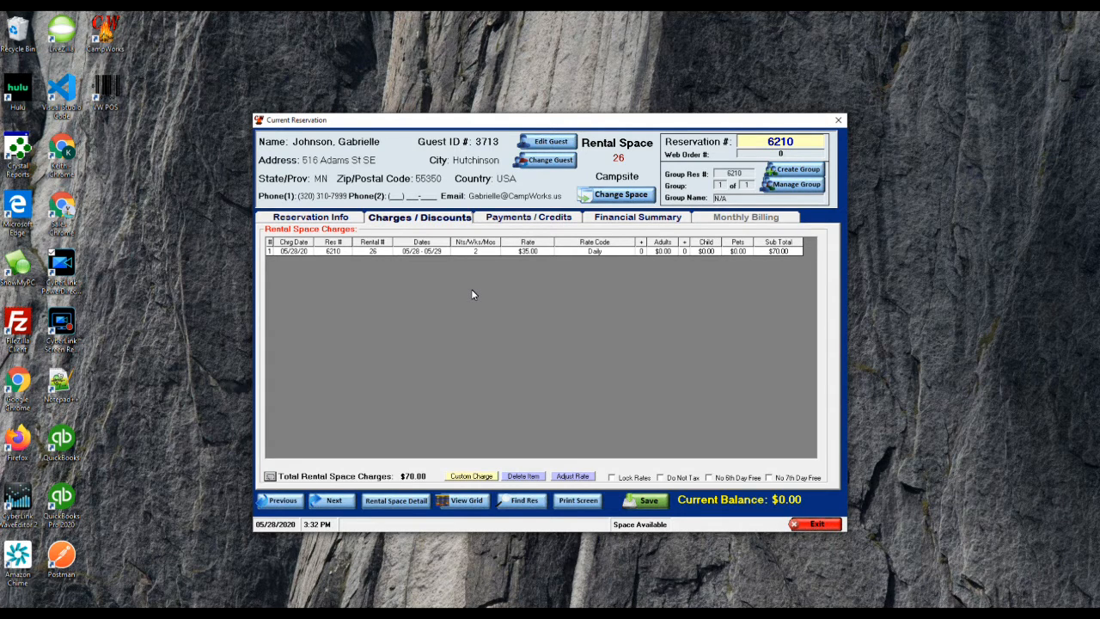
key(Tab)
key(space)
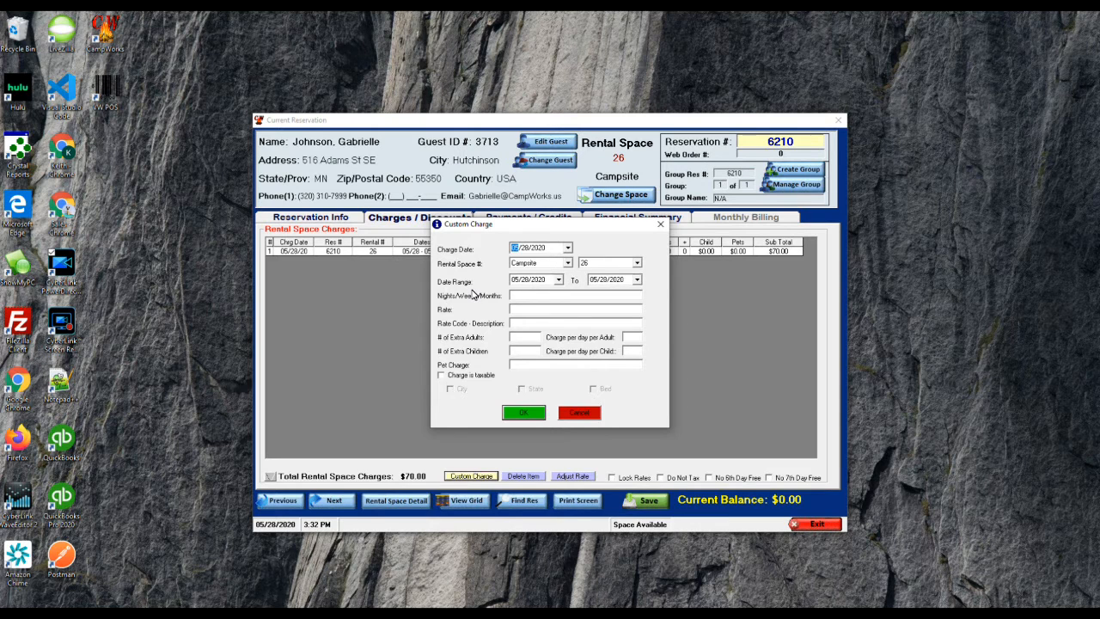
key(Tab)
text(-10)
text(Per Keith 10)
key(BackSpace)
key(BackSpace)
text(Adjustment)
key(Return)
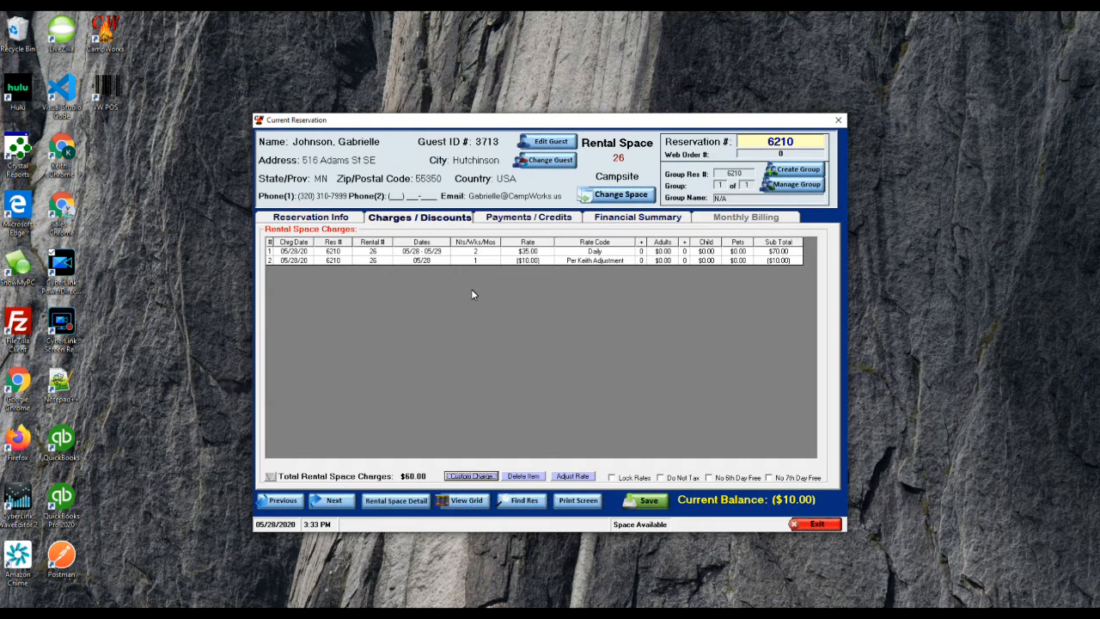
key(Tab)
key(space)
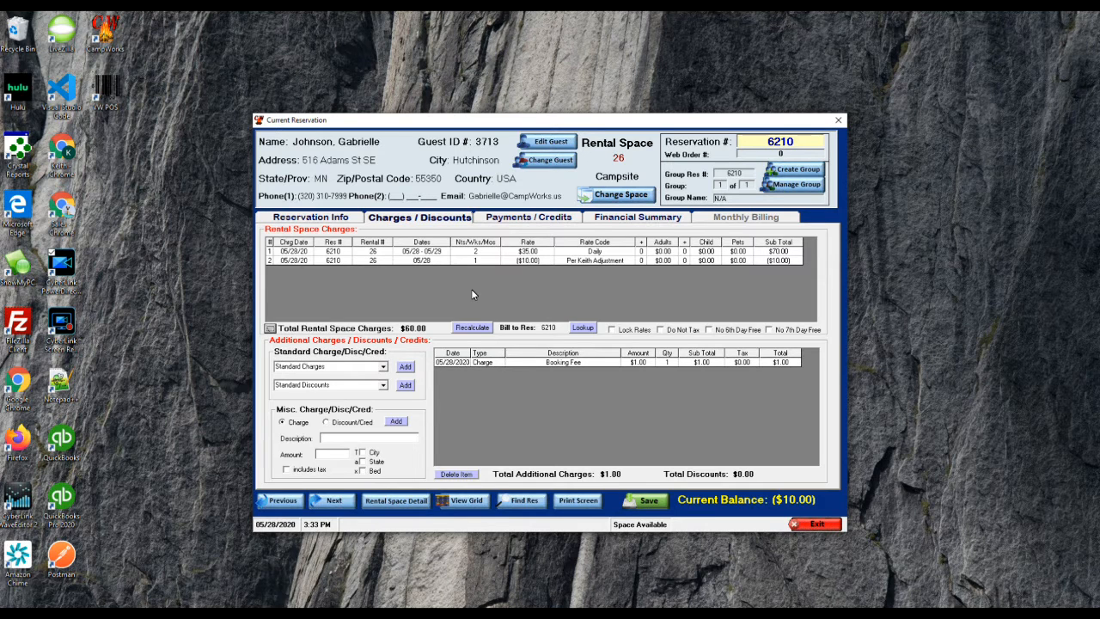
Add a rate adjustment with a rate of 25 to the rental space charges, keeping the Rate Adjustment description.
double_click(472, 295)
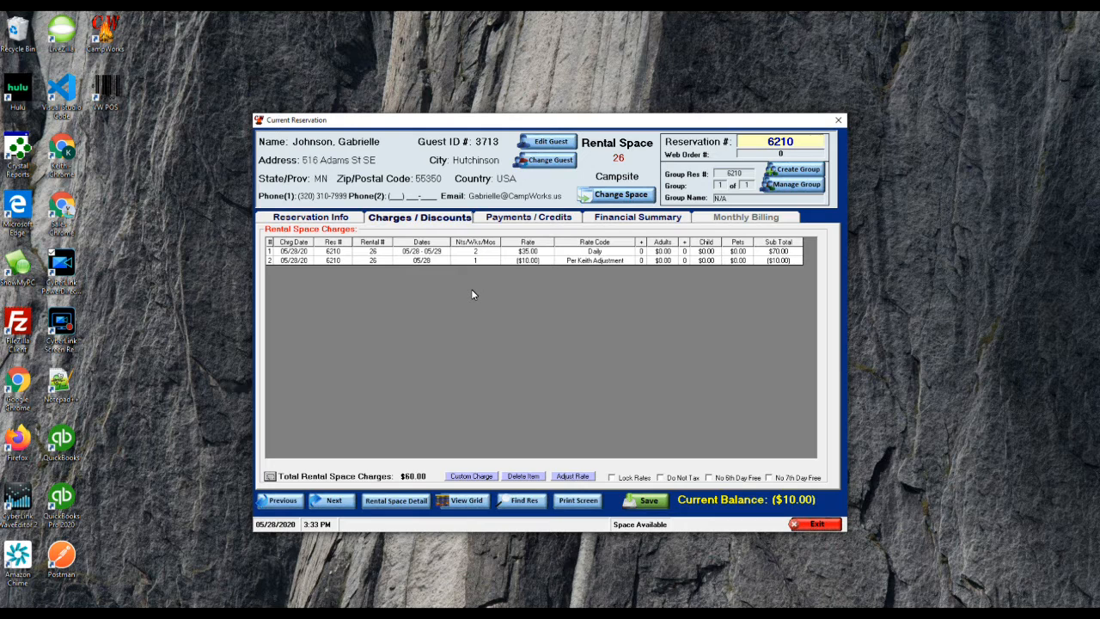
click(573, 476)
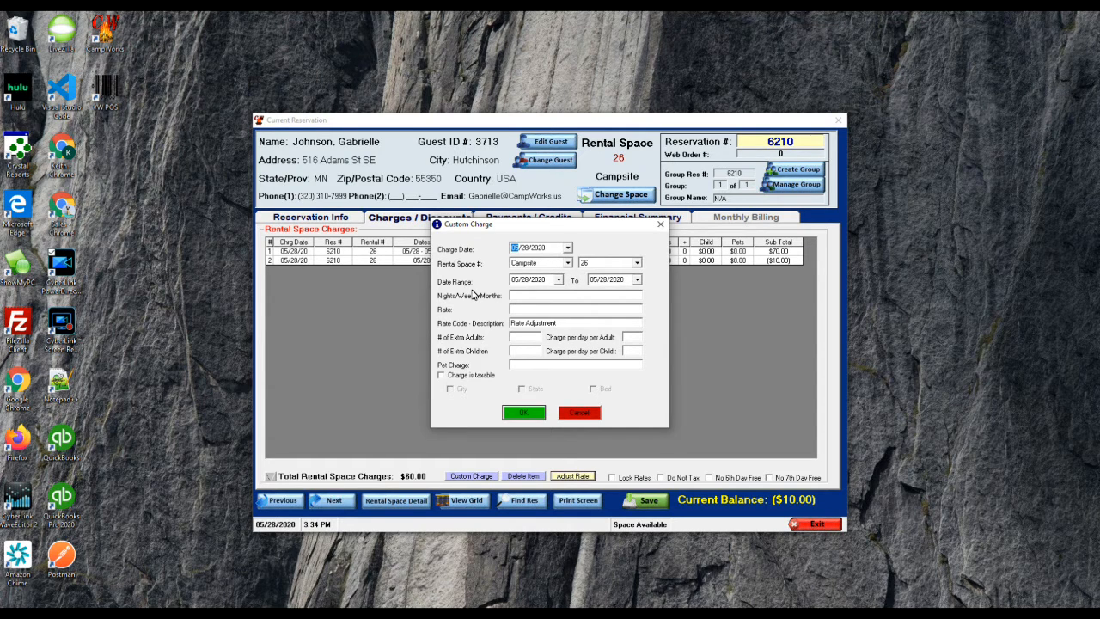
key(Tab)
key(Tab)
key(Tab)
click(534, 323)
key(End)
text(25)
key(Return)
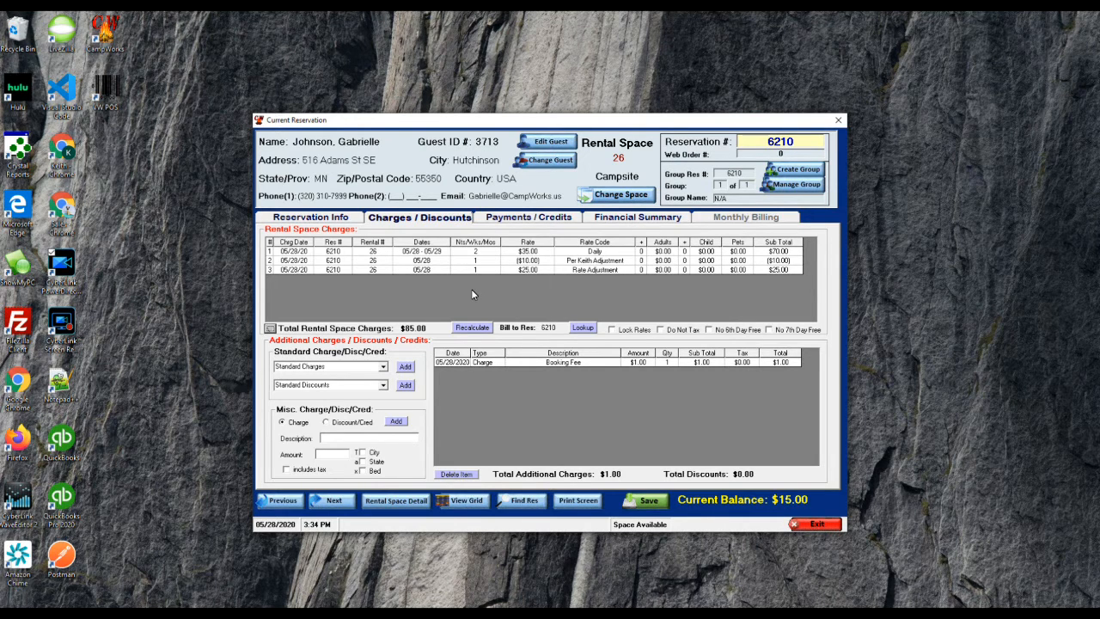
Delete the Rate Adjustment line from the rental space charges.
click(590, 613)
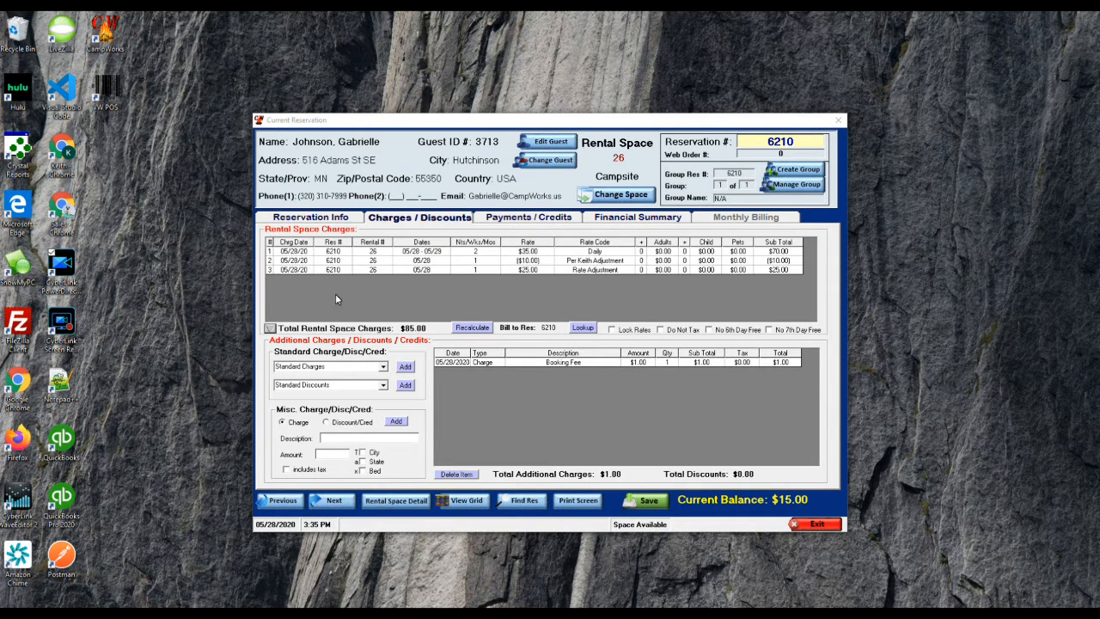
click(271, 329)
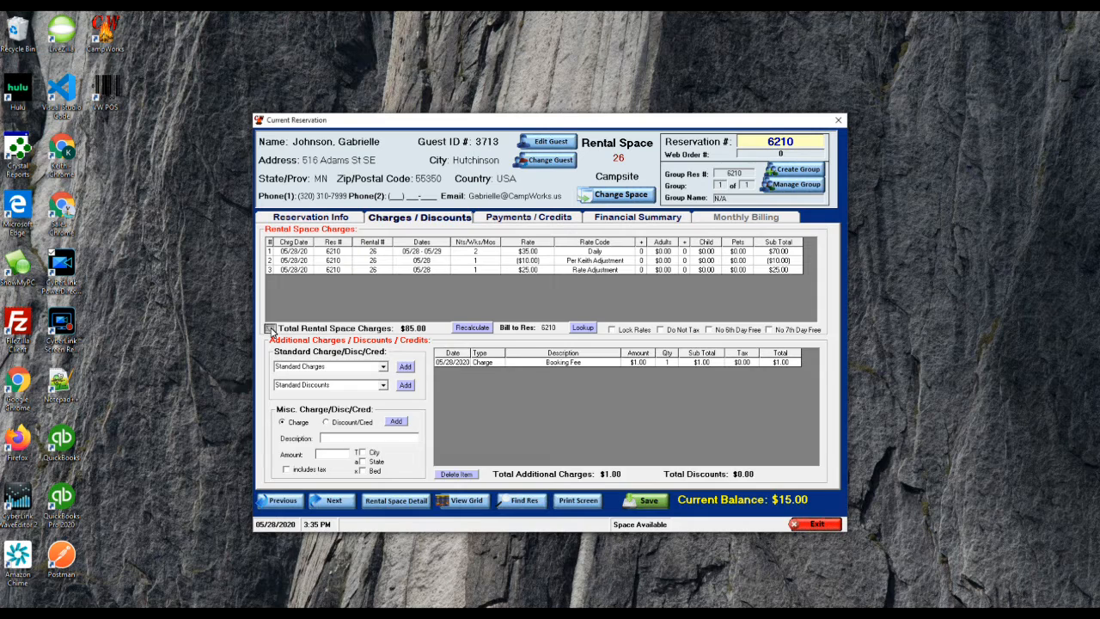
click(270, 330)
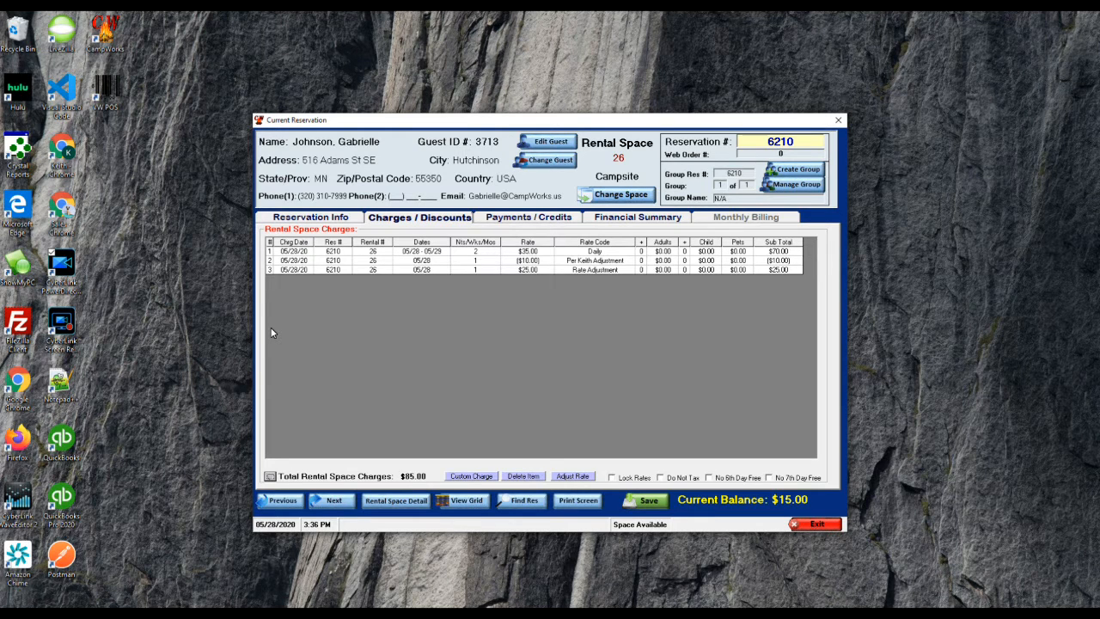
click(273, 333)
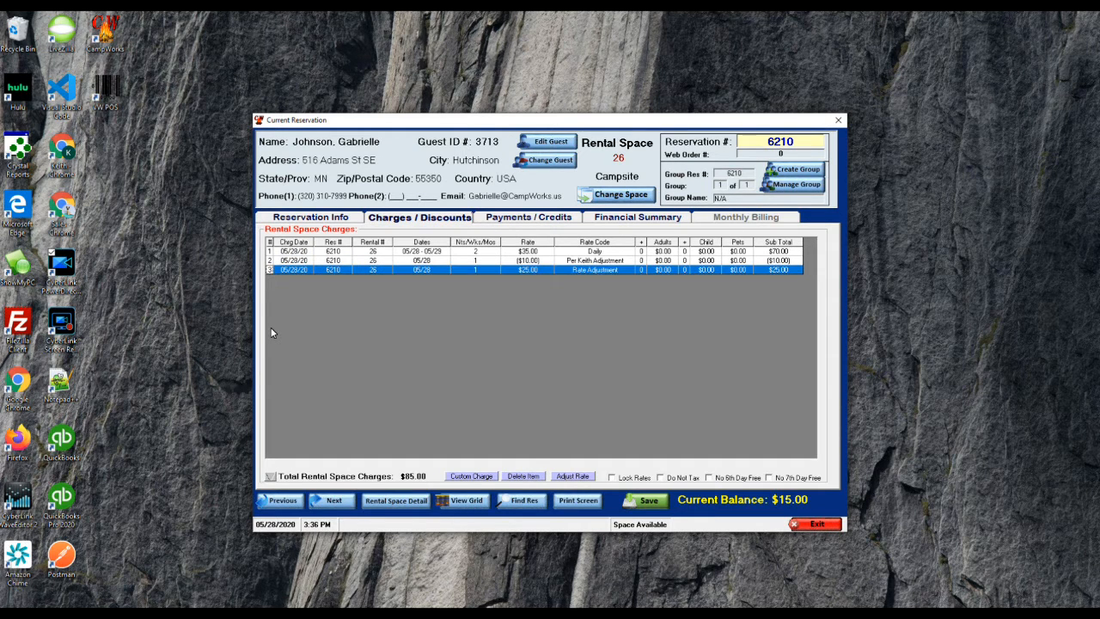
key(Delete)
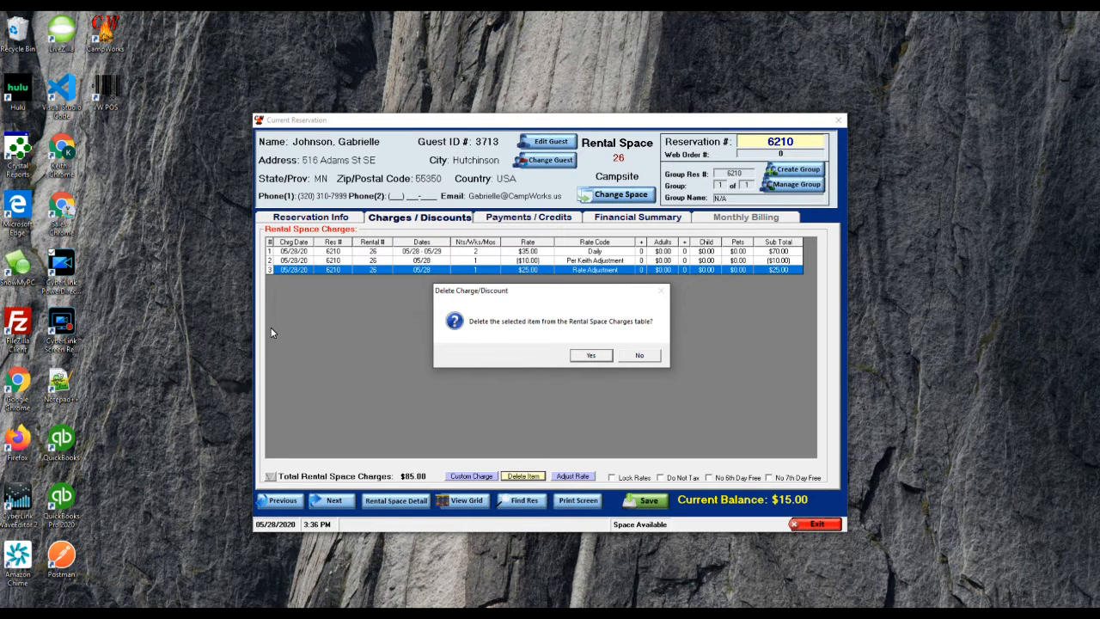
key(Return)
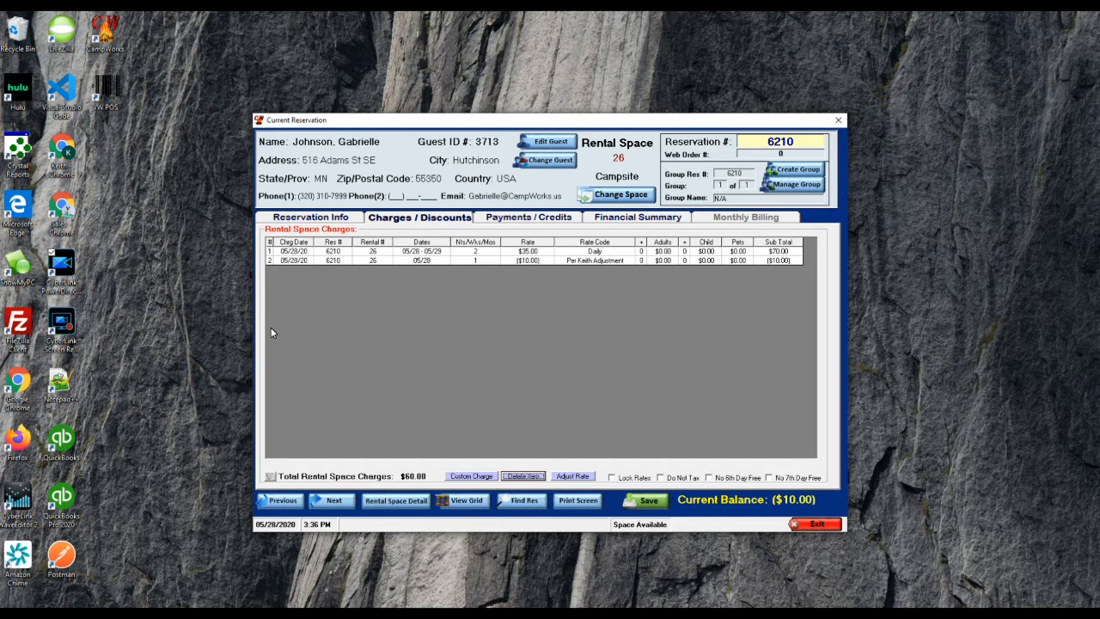
Turn on Lock Rates for the reservation's rental space charges and restore the full charges view.
key(Tab)
key(space)
click(271, 332)
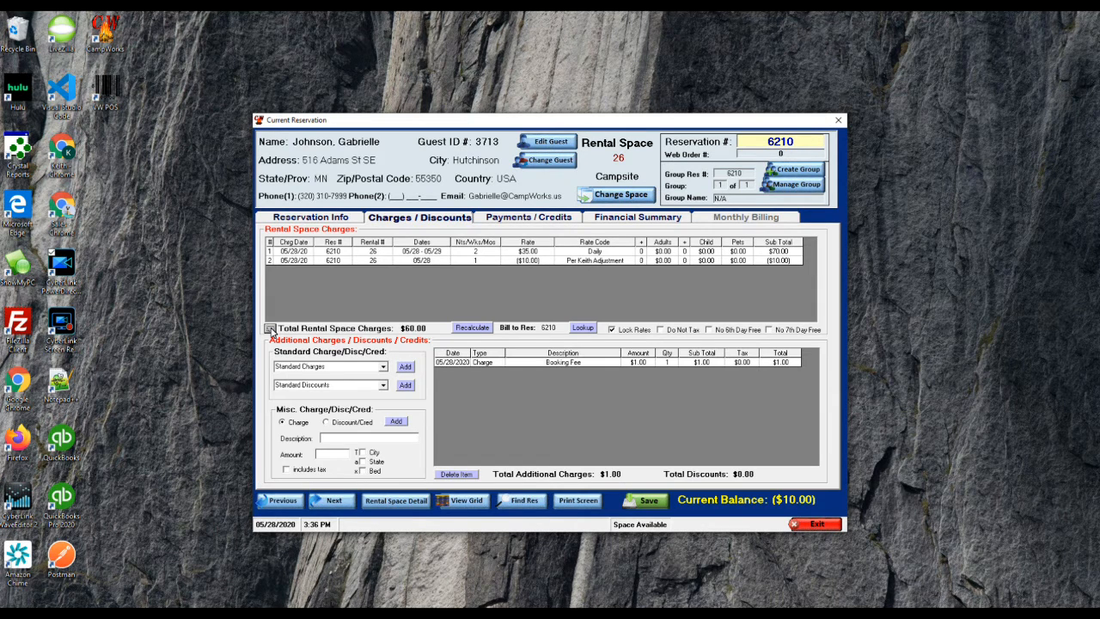
Extend the reservation's check-out date to 05/31/2020, save it and return to the charges.
key(ctrl+shift+Tab)
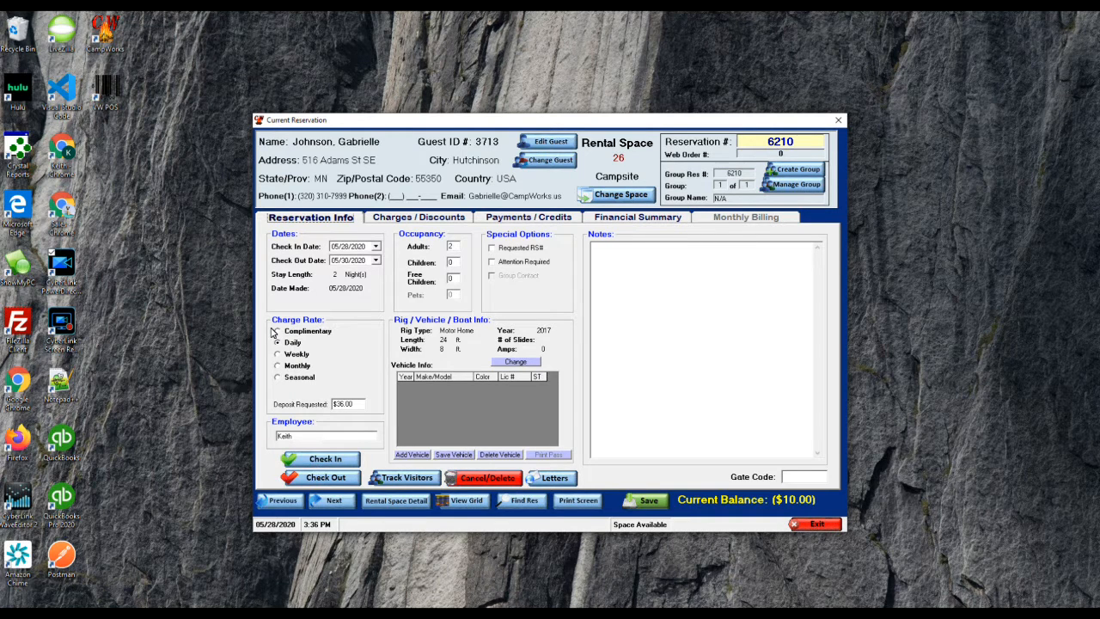
key(alt+Down)
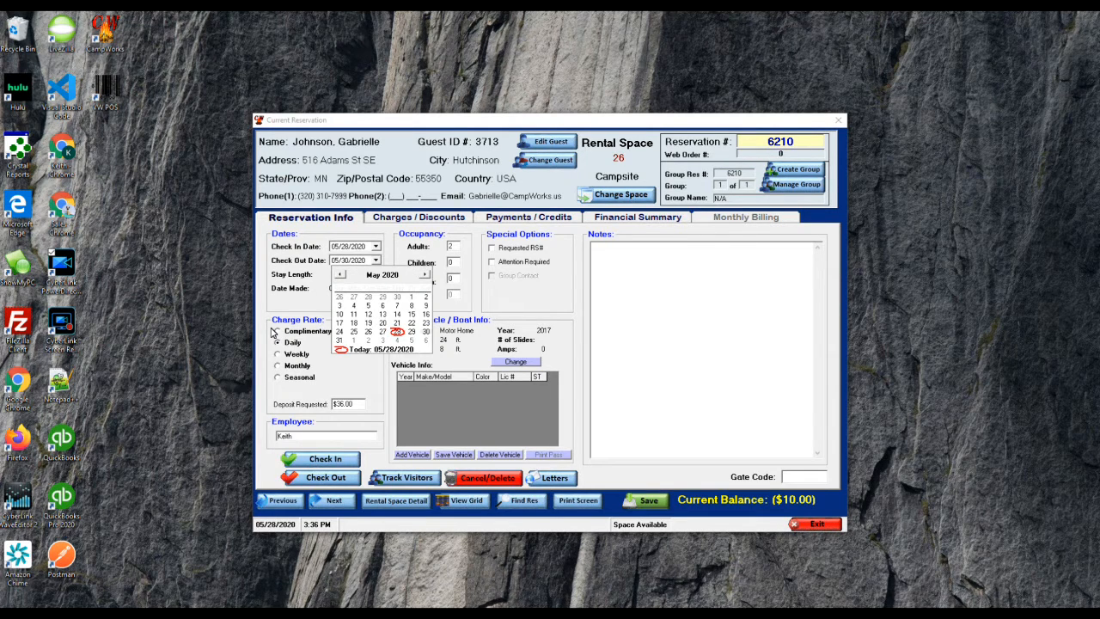
key(Right)
key(Return)
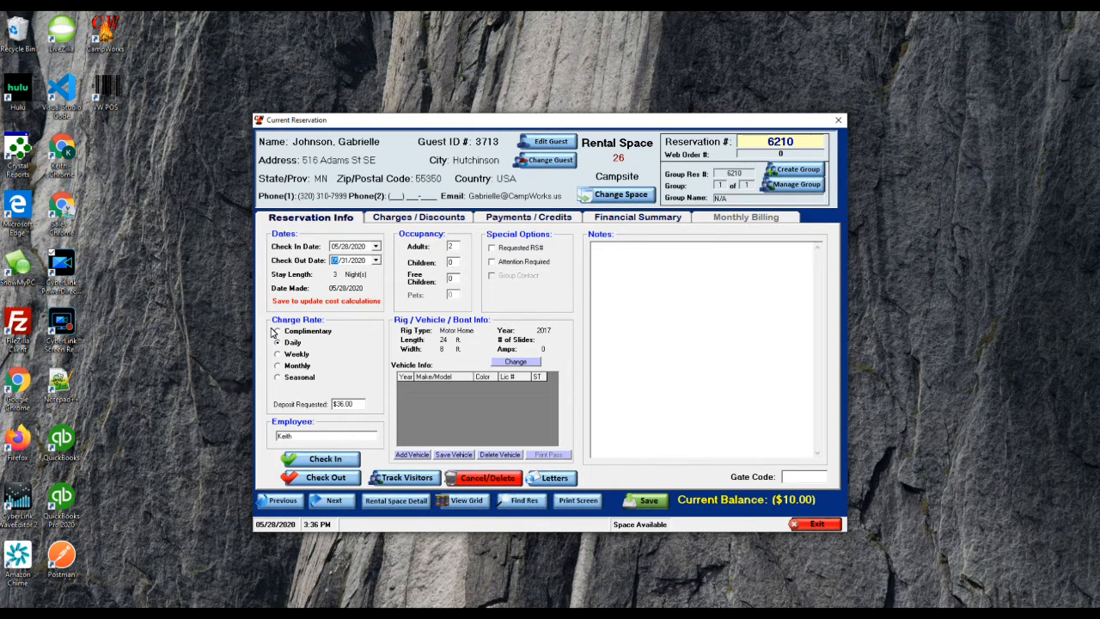
key(alt+s)
key(ctrl+Tab)
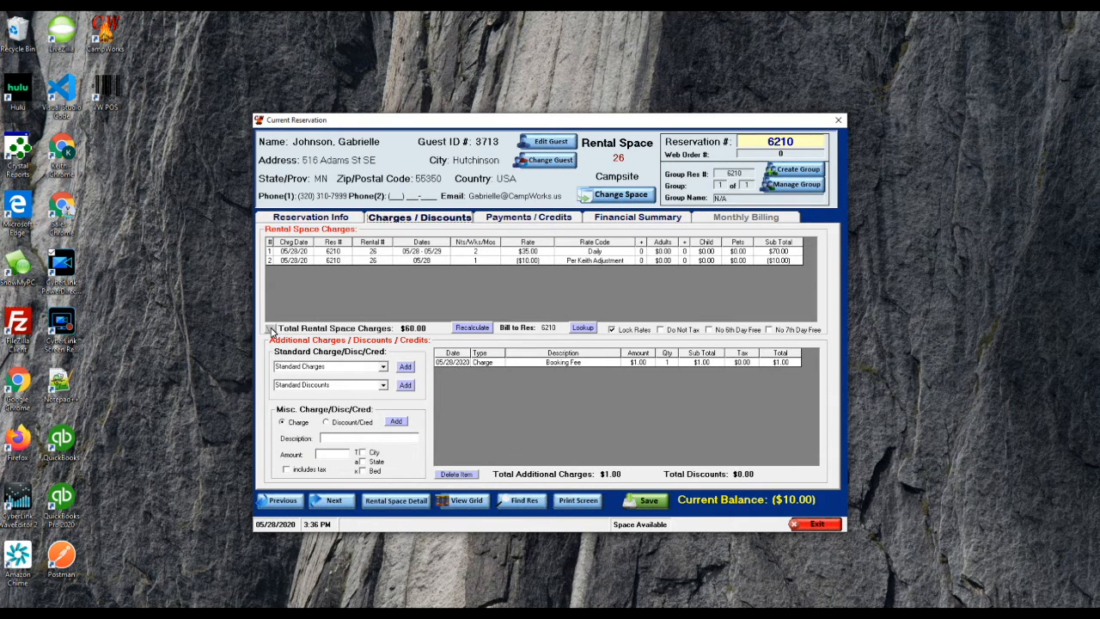
Turn off Lock Rates and save the reservation with its rates recalculated.
click(612, 330)
click(647, 501)
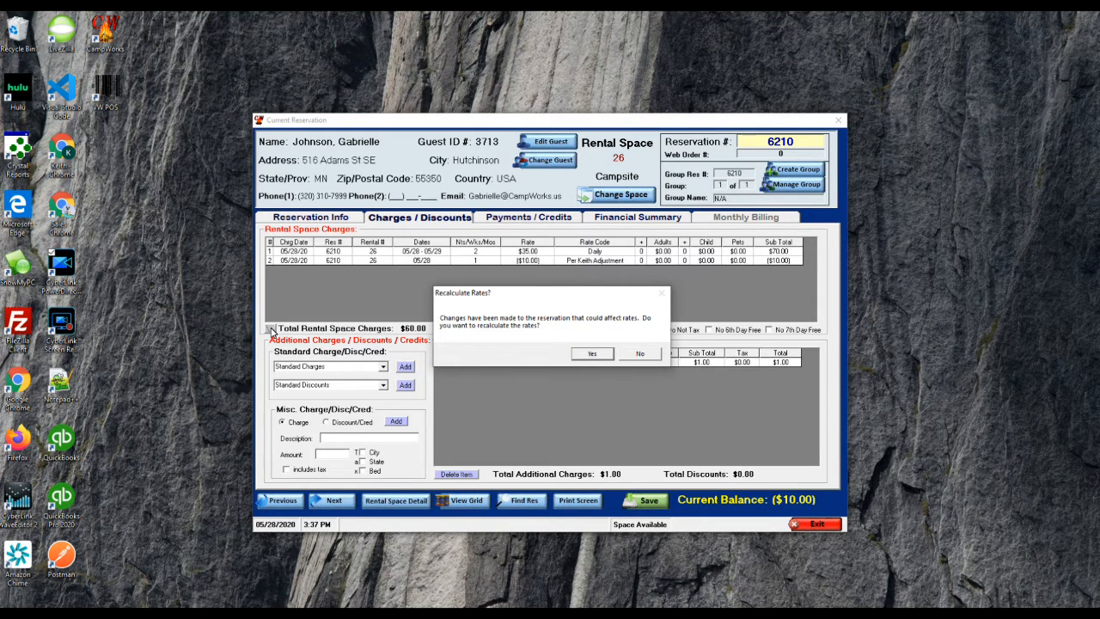
click(592, 353)
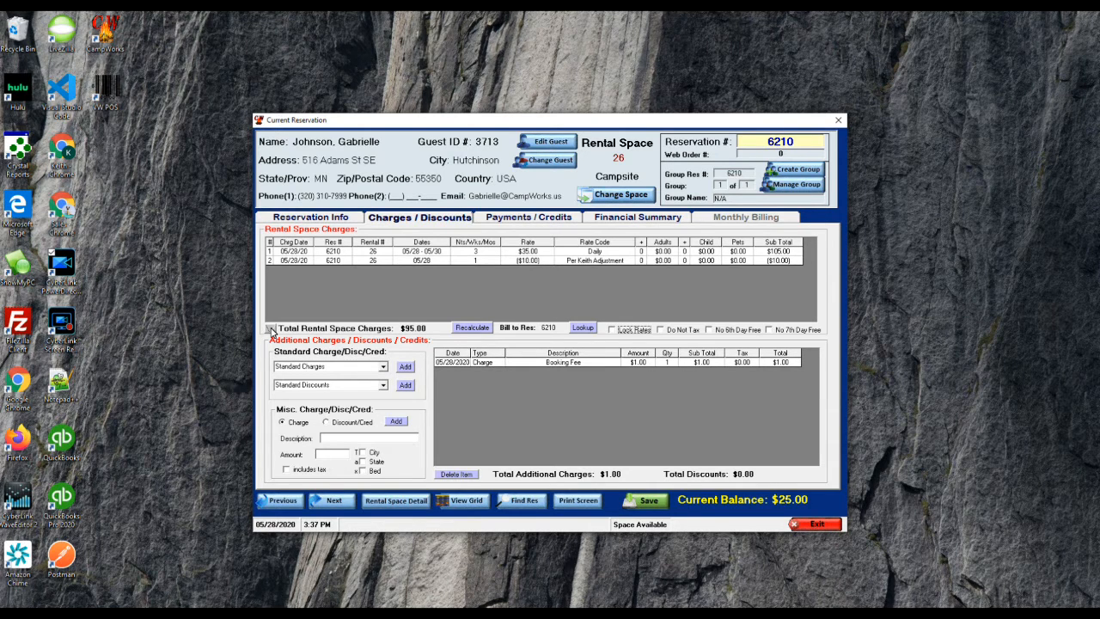
Set the check-out date to 06/01/2020 and recalculate the reservation's rates, authorizing with the user code.
click(271, 330)
click(273, 331)
click(377, 260)
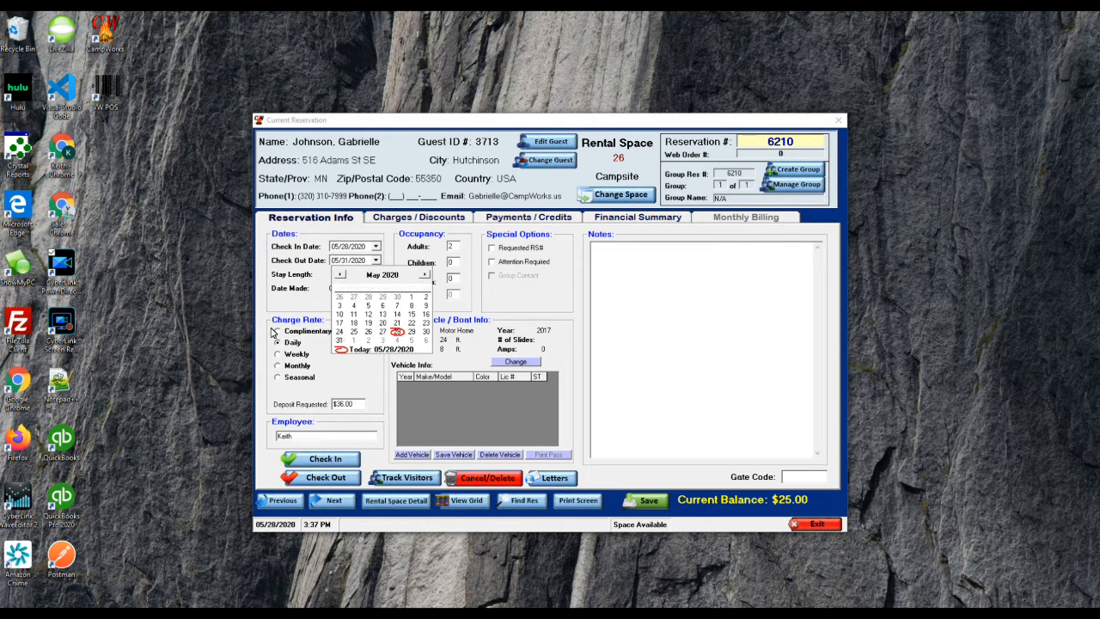
click(354, 340)
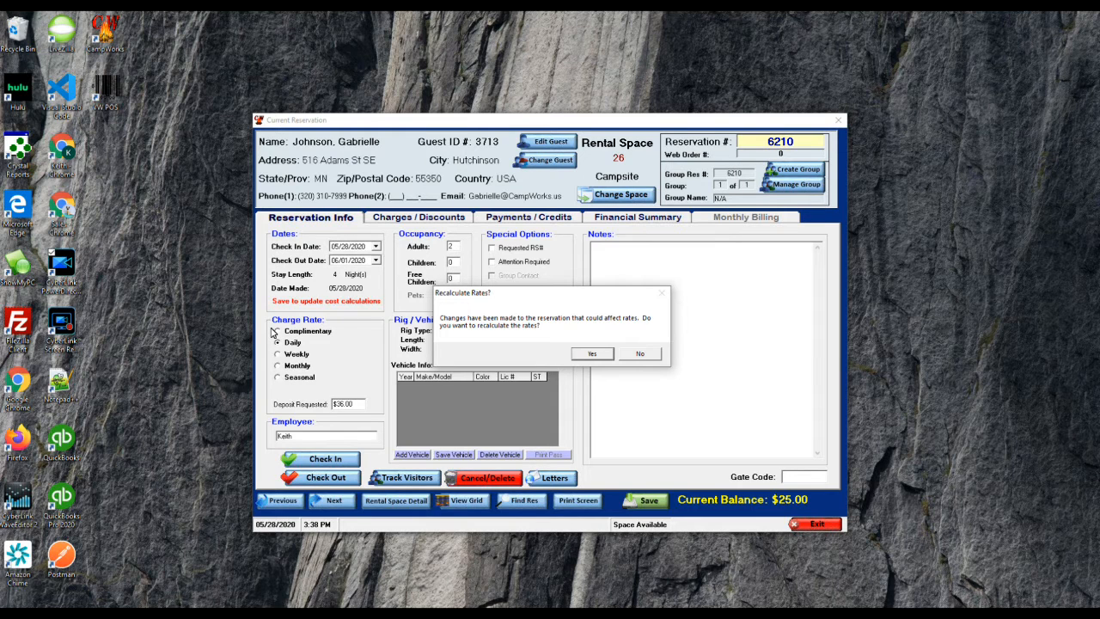
key(Return)
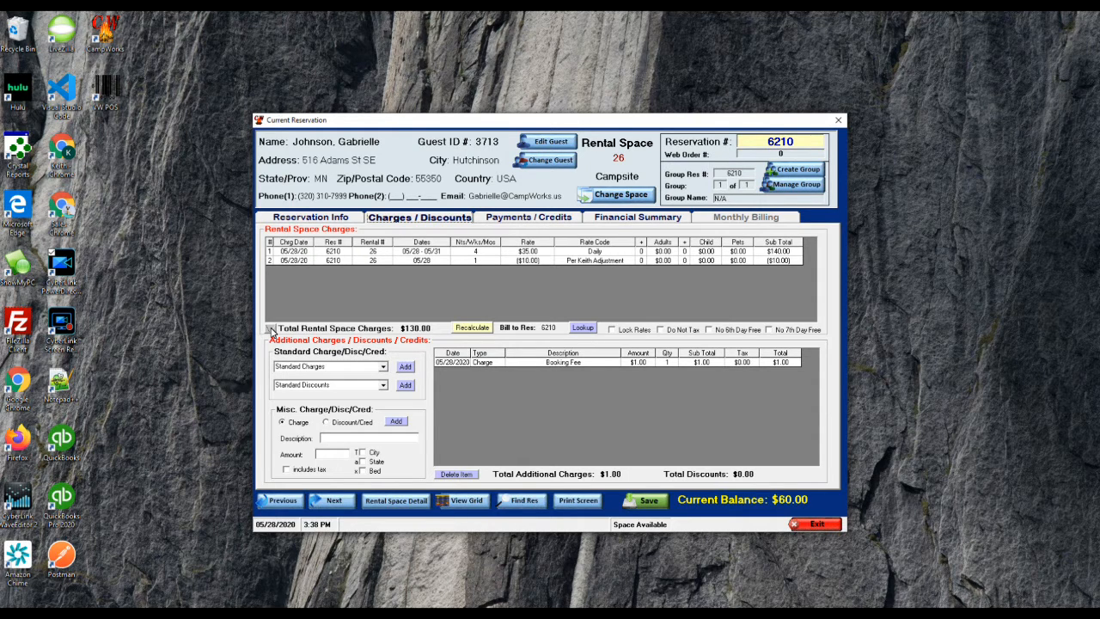
click(271, 331)
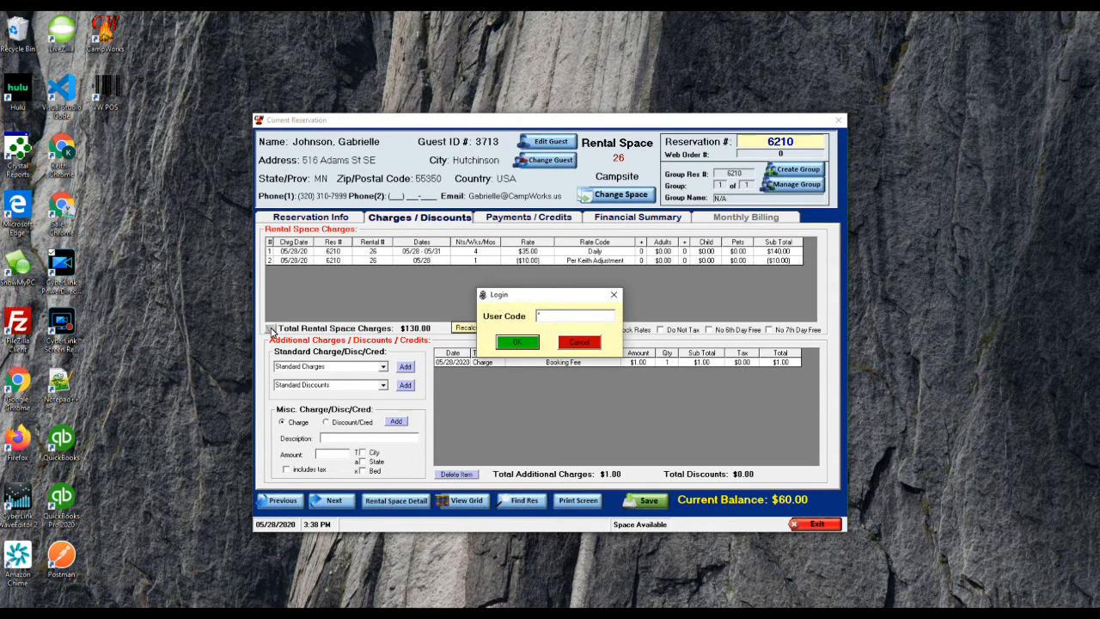
key(Return)
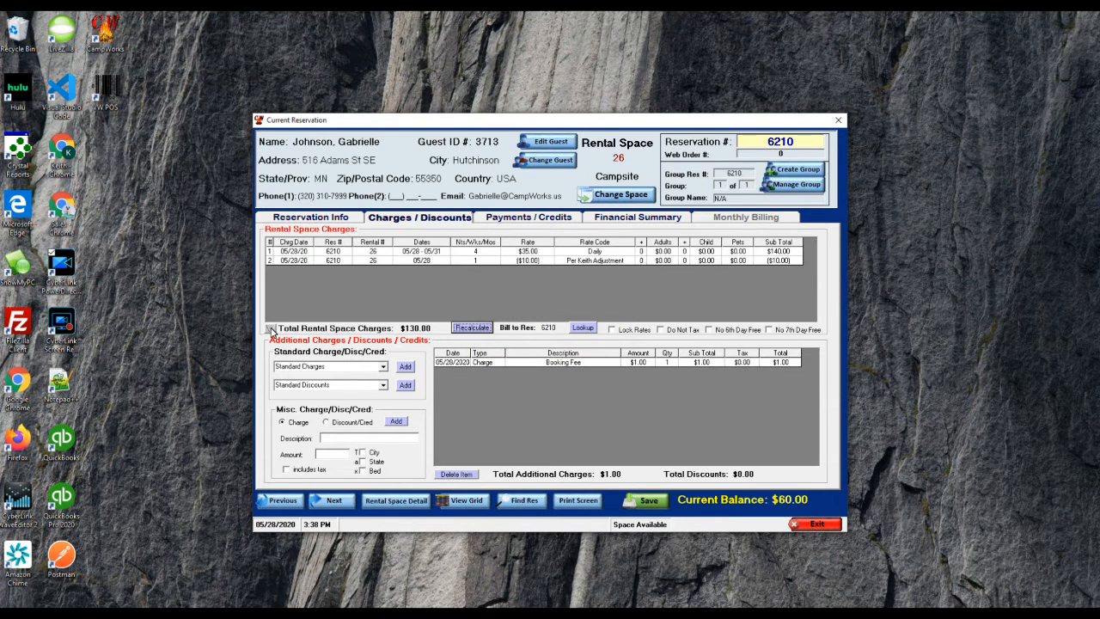